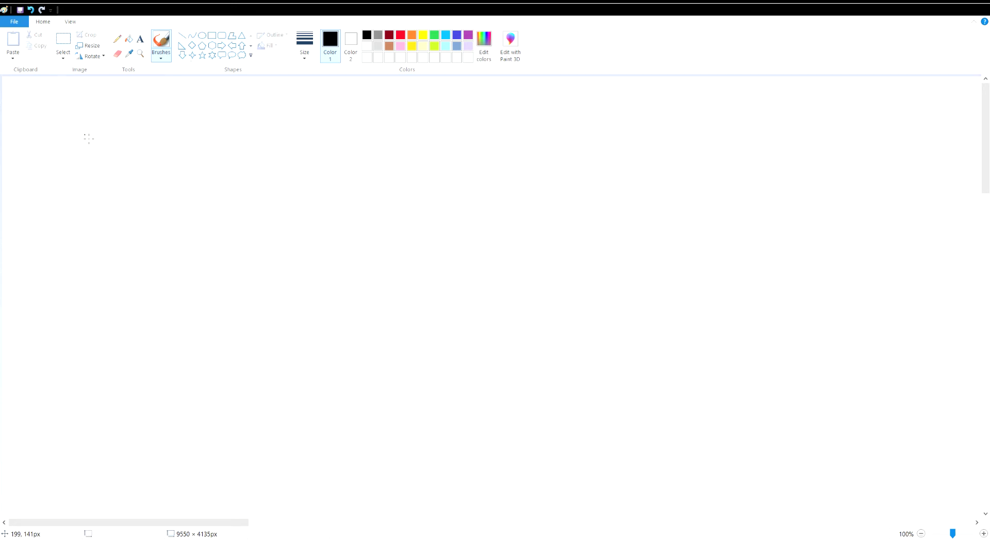
Handwrite I = ∫ f(x, y(x), y'(x)) dx with limit x_A, and draw a vertical axis on the right
left_click_drag(81, 115, 99, 137)
left_click_drag(65, 97, 128, 113)
left_click_drag(138, 128, 166, 96)
mouse_move(158, 135)
left_mouse_down()
mouse_move(166, 145)
mouse_move(157, 146)
mouse_move(176, 152)
left_mouse_up()
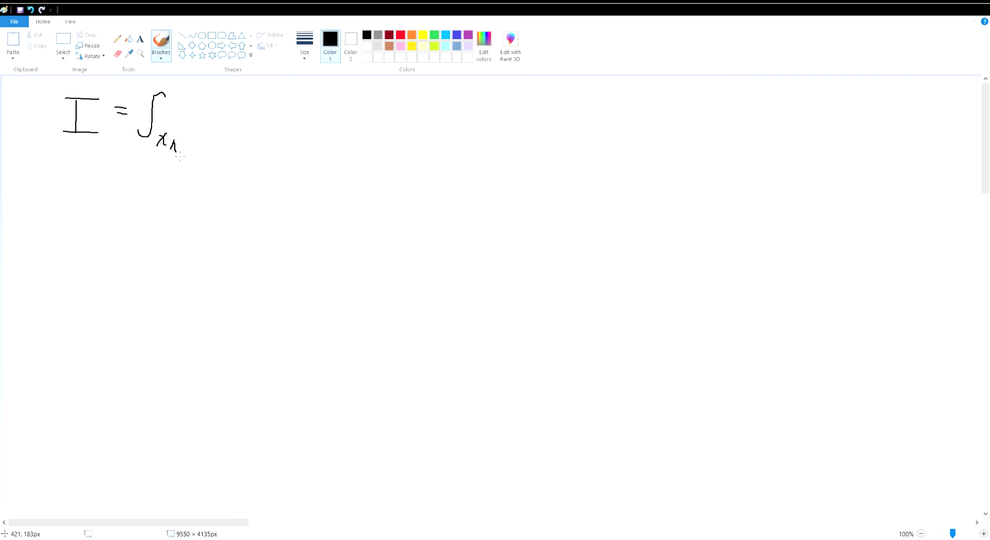
left_click_drag(168, 93, 179, 105)
mouse_move(179, 92)
left_mouse_down()
mouse_move(169, 107)
mouse_move(184, 110)
left_mouse_up()
mouse_move(212, 138)
left_mouse_down()
mouse_move(224, 107)
mouse_move(224, 122)
mouse_move(259, 121)
mouse_move(263, 136)
mouse_move(302, 118)
mouse_move(301, 138)
mouse_move(327, 120)
mouse_move(322, 131)
mouse_move(344, 134)
mouse_move(374, 121)
mouse_move(376, 134)
mouse_move(415, 127)
left_mouse_up()
mouse_move(425, 95)
left_mouse_down()
mouse_move(432, 129)
mouse_move(467, 128)
mouse_move(475, 111)
mouse_move(484, 123)
mouse_move(472, 125)
left_mouse_up()
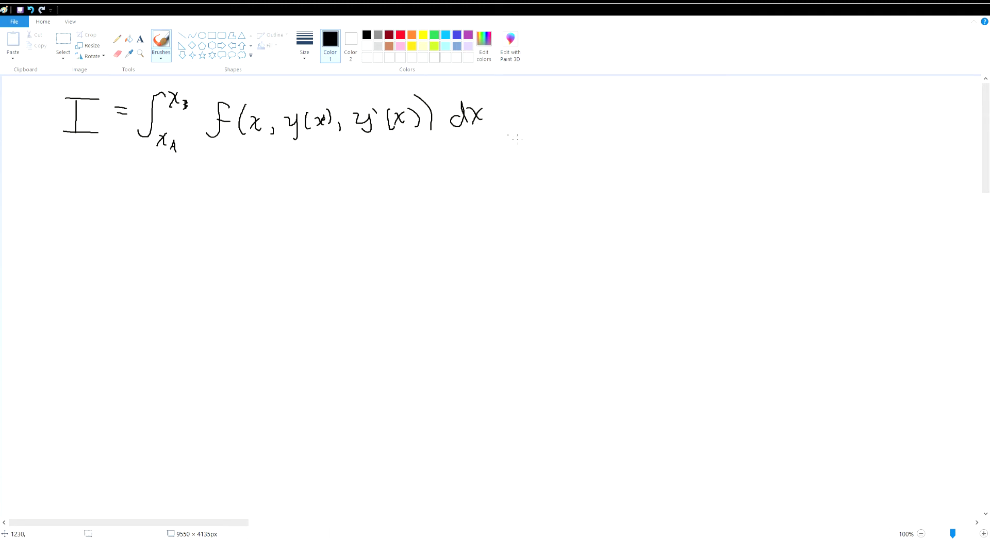
mouse_move(644, 83)
left_mouse_down()
mouse_move(670, 204)
mouse_move(674, 177)
mouse_move(838, 167)
left_mouse_up()
Label the axes y and x, and mark the curve's start point above a tick labelled x_A
left_click_drag(594, 90, 599, 114)
left_click_drag(853, 176, 866, 189)
left_click_drag(862, 178, 853, 195)
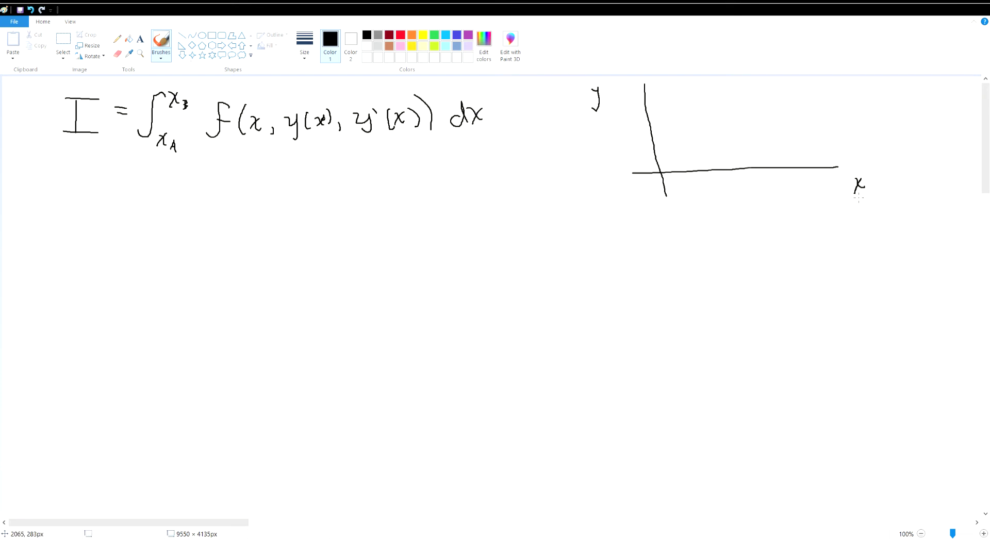
left_click_drag(676, 143, 683, 147)
mouse_move(680, 189)
left_mouse_down()
mouse_move(689, 200)
mouse_move(681, 201)
mouse_move(698, 201)
left_mouse_up()
Mark the end point and the x_B tick, remove the wrong label, and draw the curve between the endpoints
left_click_drag(770, 96, 772, 103)
mouse_move(780, 165)
left_mouse_down()
mouse_move(781, 203)
mouse_move(794, 193)
mouse_move(781, 194)
mouse_move(804, 190)
mouse_move(802, 200)
left_mouse_up()
key("ctrl+z")
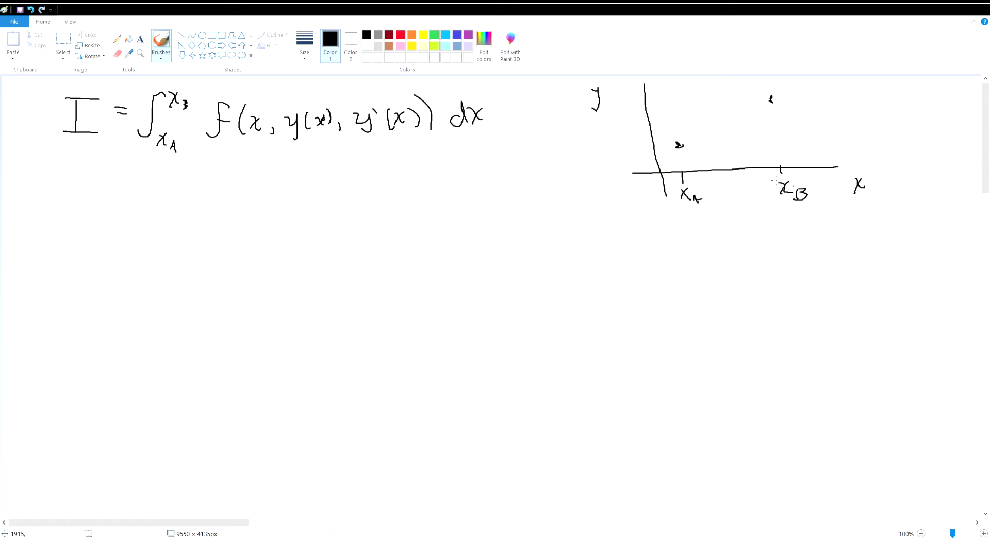
mouse_move(678, 146)
left_mouse_down()
mouse_move(735, 155)
mouse_move(753, 144)
mouse_move(770, 98)
left_mouse_up()
Write ȳ(x, ε) and ȳ(x, 0) = y below the integral, then start I(ε) = ∫ underneath
mouse_move(69, 190)
left_mouse_down()
mouse_move(85, 206)
mouse_move(89, 191)
mouse_move(83, 217)
left_mouse_up()
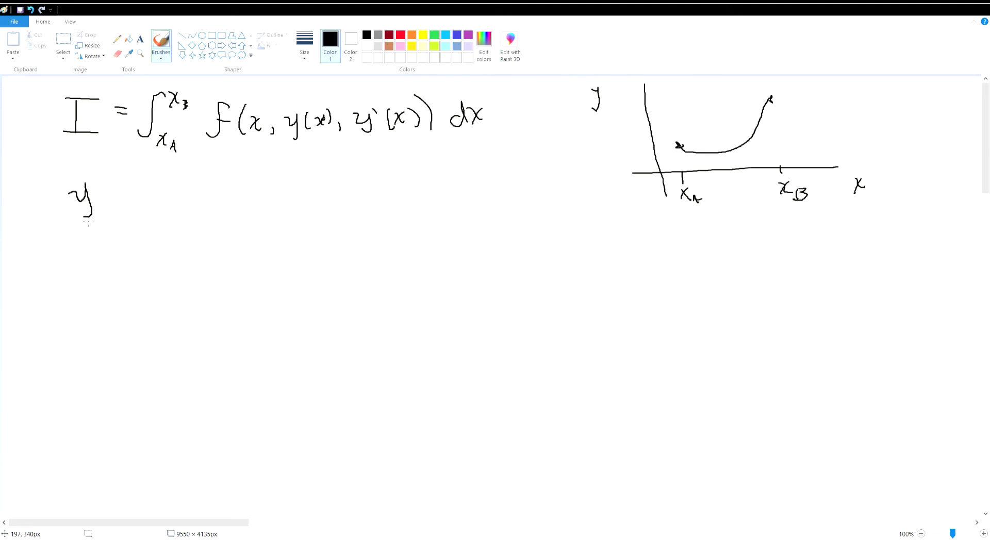
left_click_drag(71, 179, 109, 206)
mouse_move(111, 191)
left_mouse_down()
mouse_move(126, 203)
mouse_move(114, 202)
mouse_move(165, 203)
left_mouse_up()
left_click_drag(251, 185, 263, 189)
mouse_move(263, 182)
left_mouse_down()
mouse_move(258, 202)
mouse_move(264, 172)
mouse_move(279, 189)
mouse_move(307, 192)
mouse_move(324, 171)
mouse_move(335, 186)
mouse_move(380, 180)
mouse_move(386, 194)
left_mouse_up()
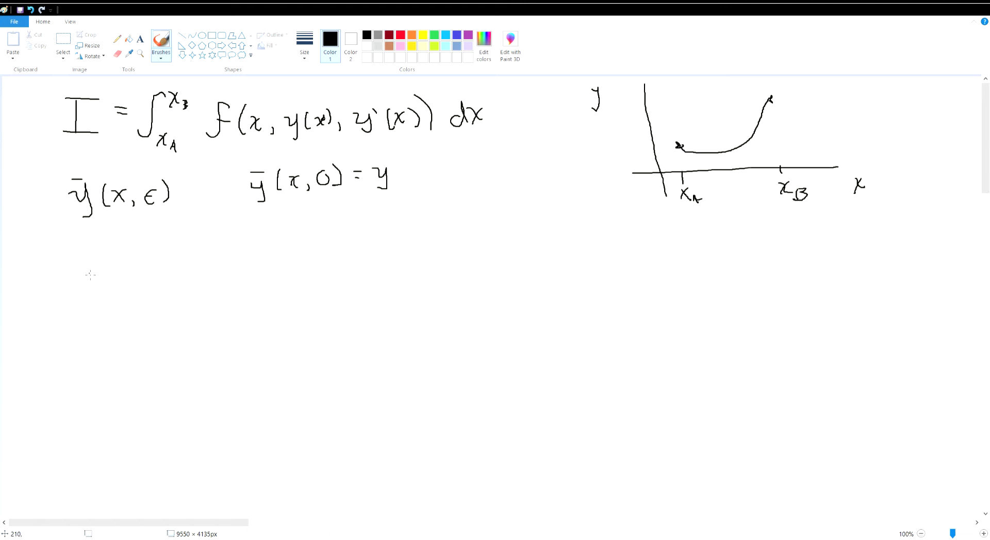
mouse_move(60, 266)
left_mouse_down()
mouse_move(65, 293)
mouse_move(75, 272)
mouse_move(99, 296)
mouse_move(117, 289)
mouse_move(114, 278)
mouse_move(136, 291)
mouse_move(156, 277)
mouse_move(191, 285)
mouse_move(204, 246)
left_mouse_up()
Add the upper limit x_B and write f(x, removing a stray parenthesis
mouse_move(216, 239)
left_mouse_down()
mouse_move(196, 292)
mouse_move(216, 291)
left_mouse_up()
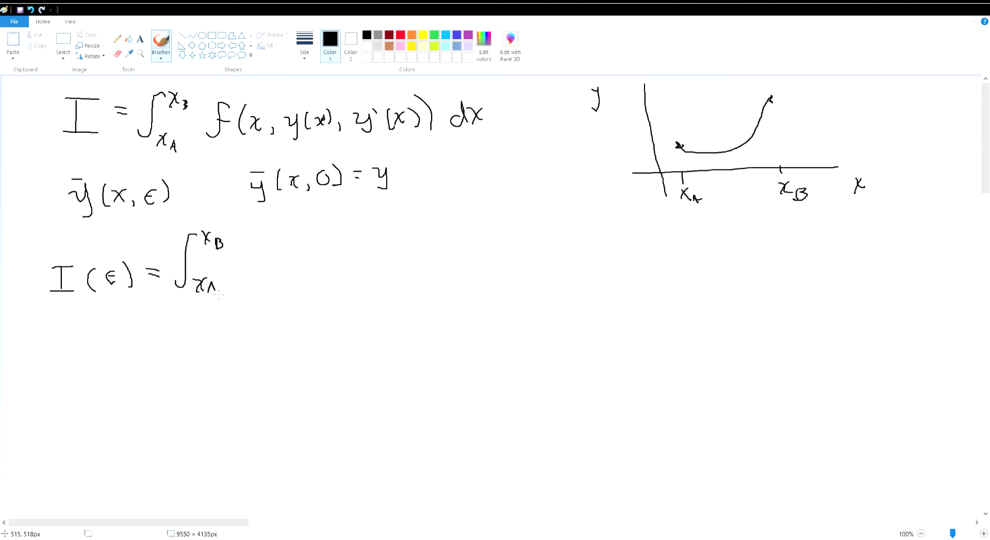
mouse_move(255, 242)
left_mouse_down()
mouse_move(242, 282)
mouse_move(261, 250)
mouse_move(262, 261)
left_mouse_up()
left_click_drag(283, 251, 284, 284)
mouse_move(289, 266)
left_mouse_down()
mouse_move(303, 277)
mouse_move(293, 278)
mouse_move(311, 281)
left_mouse_up()
key("ctrl+z")
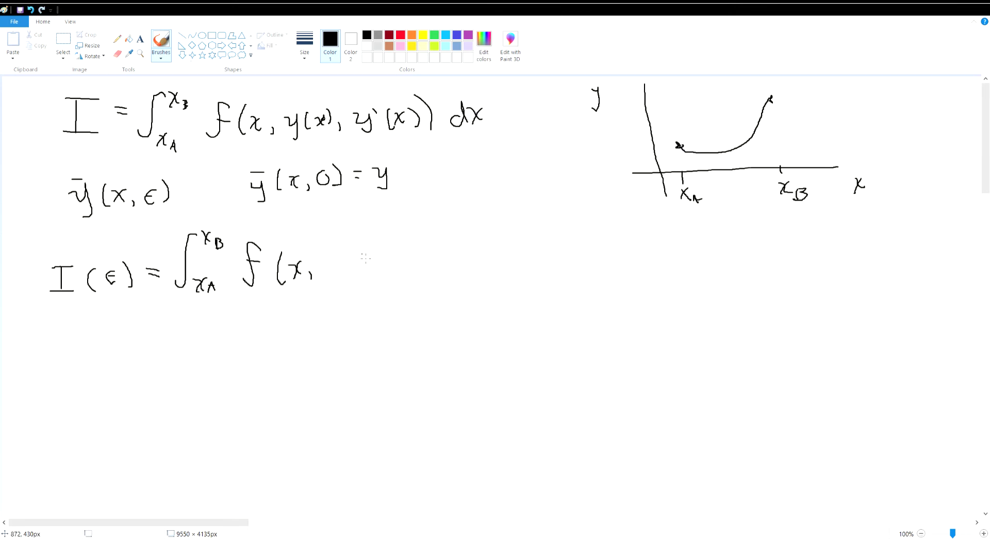
Complete the integrand with ȳ(x, ε), ȳ'(x, ε)) dx, then start ȳ(x_A, ε) below
mouse_move(318, 260)
left_mouse_down()
mouse_move(329, 262)
mouse_move(333, 286)
left_mouse_up()
mouse_move(356, 253)
left_mouse_down()
mouse_move(356, 276)
mouse_move(373, 277)
mouse_move(377, 260)
mouse_move(367, 273)
mouse_move(404, 273)
left_mouse_up()
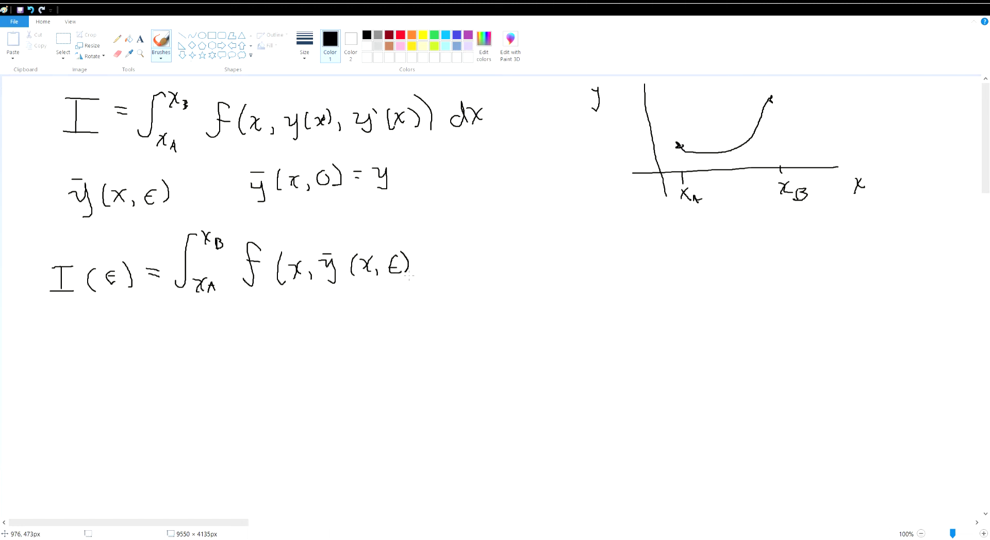
mouse_move(437, 252)
left_mouse_down()
mouse_move(452, 264)
mouse_move(443, 277)
left_mouse_up()
mouse_move(476, 248)
left_mouse_down()
mouse_move(470, 272)
mouse_move(488, 256)
mouse_move(493, 270)
left_mouse_up()
mouse_move(491, 252)
left_mouse_down()
mouse_move(477, 267)
mouse_move(547, 259)
mouse_move(549, 269)
left_mouse_up()
mouse_move(570, 255)
left_mouse_down()
mouse_move(563, 261)
mouse_move(573, 268)
mouse_move(595, 261)
mouse_move(583, 264)
left_mouse_up()
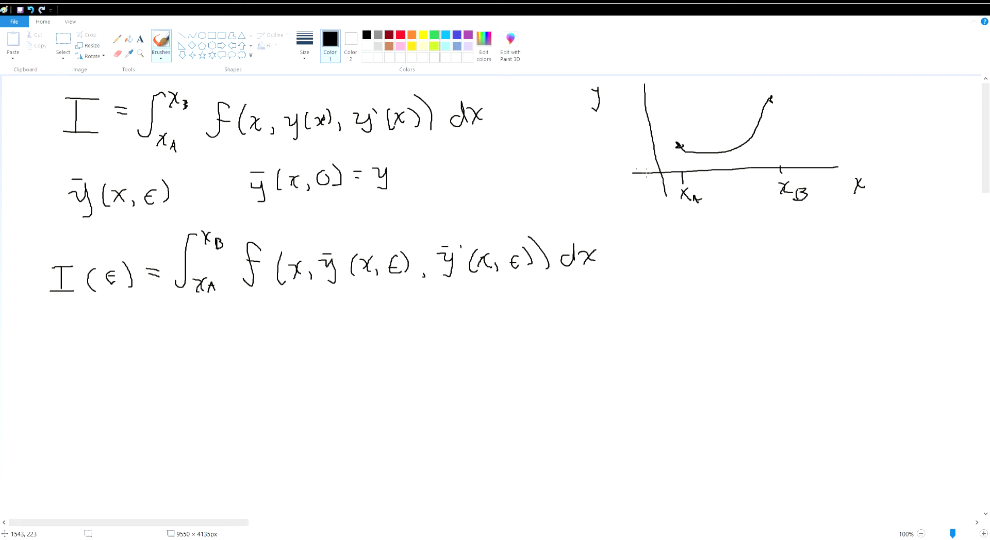
mouse_move(73, 334)
left_mouse_down()
mouse_move(98, 353)
mouse_move(91, 365)
mouse_move(105, 322)
mouse_move(116, 345)
mouse_move(137, 347)
mouse_move(123, 349)
mouse_move(184, 336)
mouse_move(190, 348)
mouse_move(143, 341)
mouse_move(151, 351)
left_mouse_up()
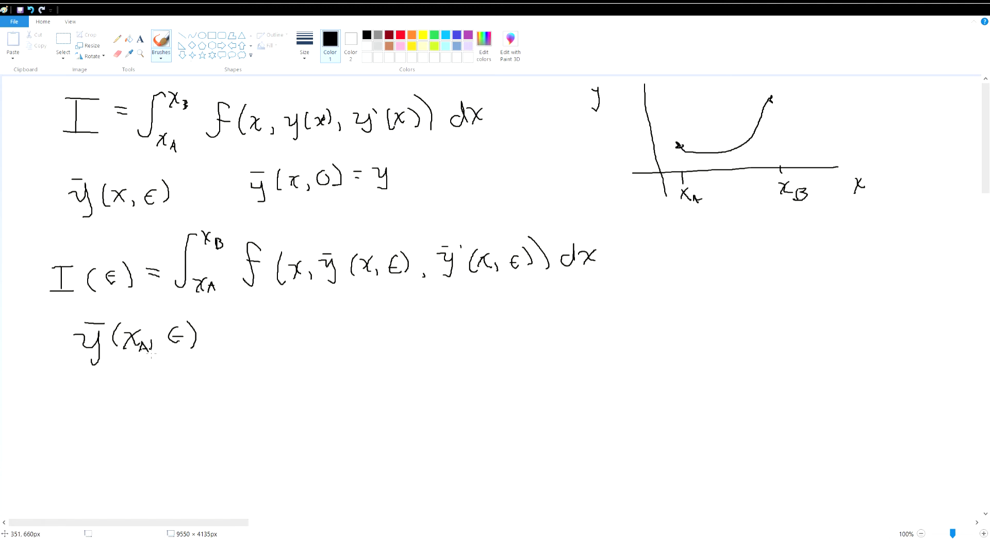
Write = y_A after ȳ(x_A, ε), then ȳ(x_B, ε) = y_B followed by ∀ε
mouse_move(206, 329)
left_mouse_down()
mouse_move(237, 336)
mouse_move(248, 357)
mouse_move(237, 355)
left_mouse_up()
mouse_move(254, 360)
left_mouse_down()
mouse_move(259, 341)
mouse_move(260, 357)
left_mouse_up()
mouse_move(315, 321)
left_mouse_down()
mouse_move(327, 327)
mouse_move(320, 356)
mouse_move(328, 317)
mouse_move(367, 349)
mouse_move(414, 327)
mouse_move(421, 341)
mouse_move(471, 322)
left_mouse_up()
mouse_move(471, 321)
left_mouse_down()
mouse_move(463, 346)
mouse_move(488, 343)
left_mouse_up()
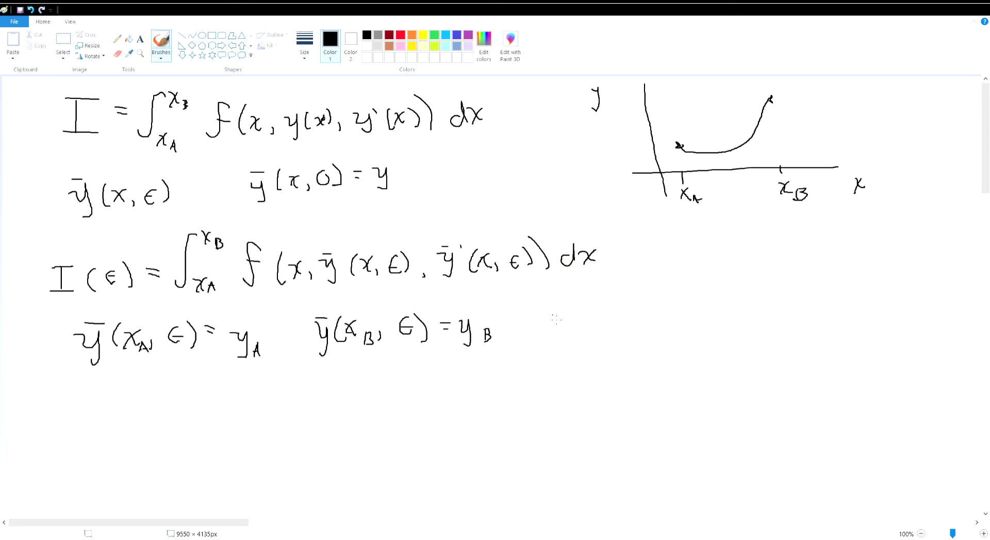
mouse_move(534, 308)
left_mouse_down()
mouse_move(591, 318)
mouse_move(571, 327)
mouse_move(589, 332)
mouse_move(579, 319)
left_mouse_up()
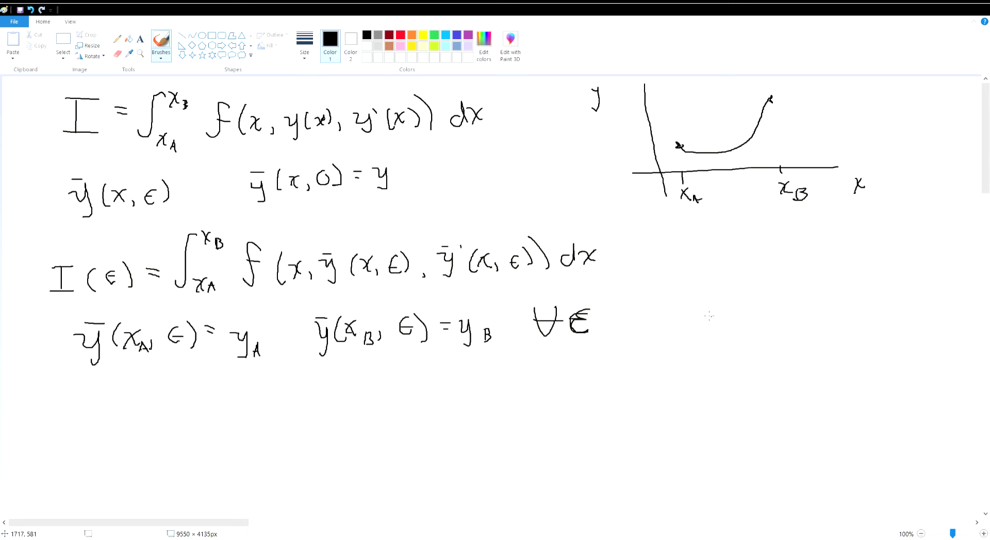
left_click_drag(986, 172, 987, 216)
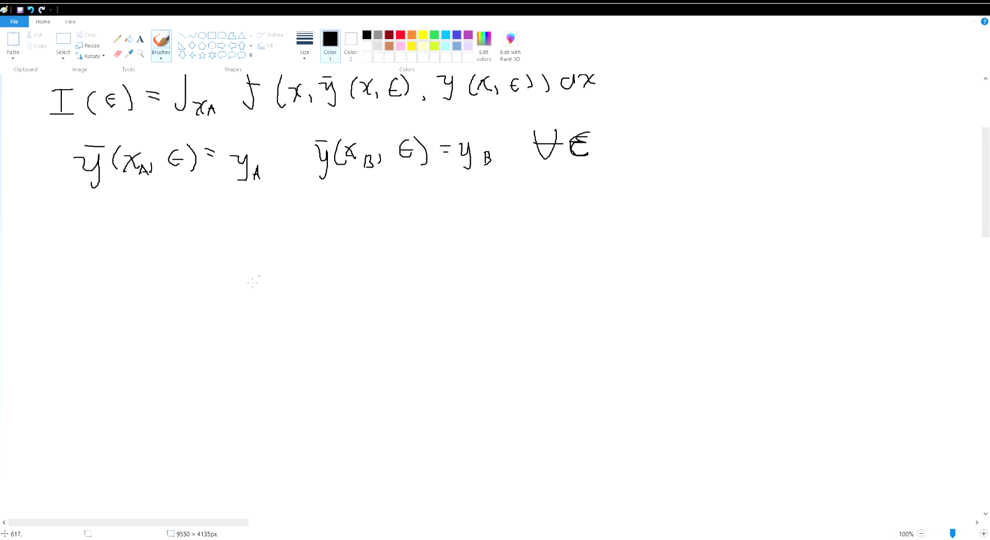
Draw a bracket-shaped underline beneath ȳ(x, 0) = y
scroll(278, 277, "up", 3)
scroll(362, 194, "up", 4)
mouse_move(231, 193)
left_mouse_down()
mouse_move(268, 210)
mouse_move(405, 198)
mouse_move(404, 187)
left_mouse_up()
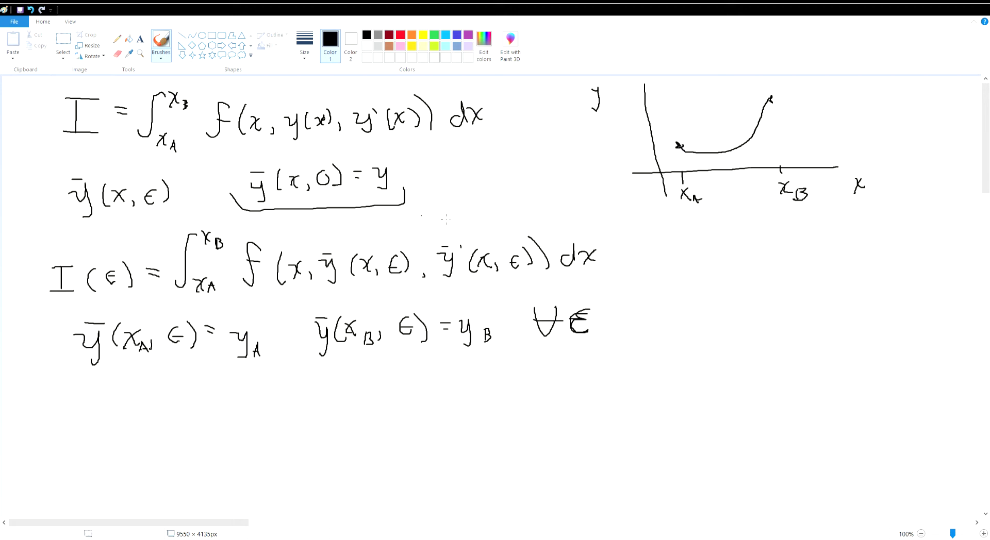
scroll(433, 199, "down", 3)
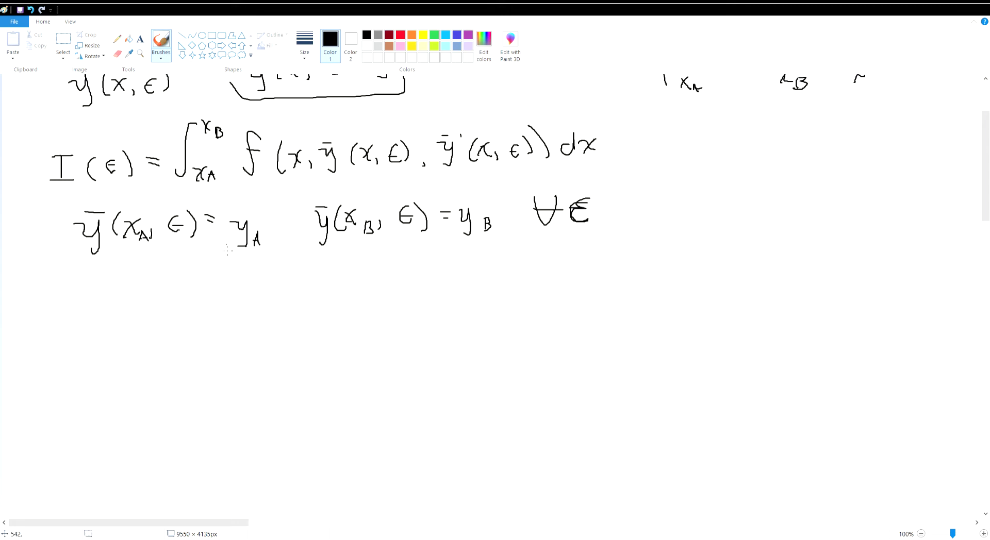
scroll(227, 250, "down", 3)
Write dI/dε with an evaluation bar at ε = 0, followed by an integral with lower limit x_A
mouse_move(89, 189)
left_mouse_down()
mouse_move(118, 191)
mouse_move(116, 175)
mouse_move(159, 202)
left_mouse_up()
left_click_drag(99, 218, 98, 228)
mouse_move(98, 211)
left_mouse_down()
mouse_move(102, 231)
mouse_move(121, 218)
left_mouse_up()
mouse_move(166, 175)
left_mouse_down()
mouse_move(166, 217)
mouse_move(181, 221)
left_mouse_up()
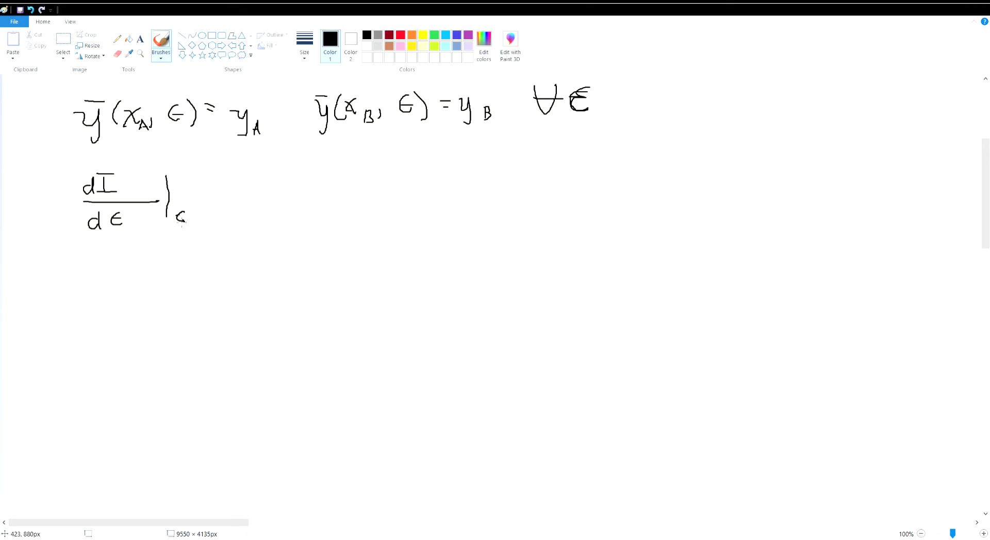
mouse_move(214, 207)
left_mouse_down()
mouse_move(210, 217)
mouse_move(278, 158)
mouse_move(295, 167)
left_mouse_up()
mouse_move(277, 206)
left_mouse_down()
mouse_move(288, 221)
mouse_move(279, 219)
mouse_move(294, 221)
left_mouse_up()
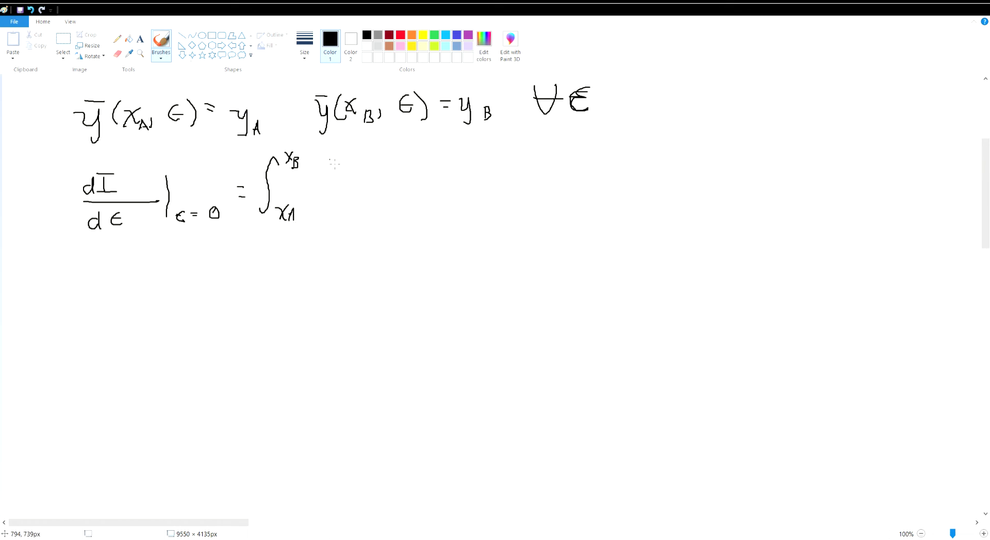
scroll(334, 164, "up", 5)
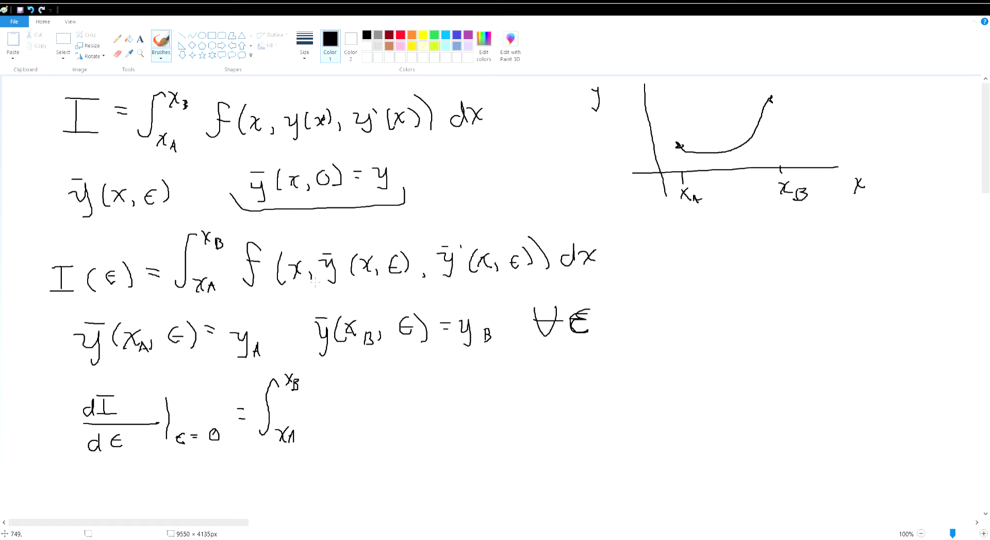
scroll(389, 303, "down", 3)
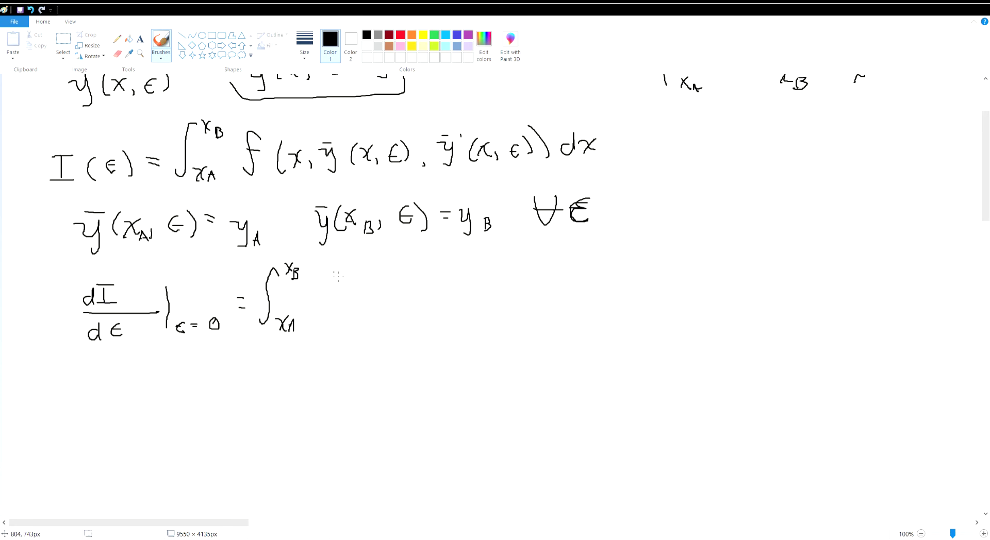
Write the first term ∂f/∂ȳ · ∂ȳ/∂ε followed by a plus sign
left_click_drag(334, 277, 353, 265)
mouse_move(316, 292)
left_mouse_down()
mouse_move(365, 295)
mouse_move(331, 309)
mouse_move(332, 321)
mouse_move(356, 304)
left_mouse_up()
mouse_move(357, 304)
left_mouse_down()
mouse_move(357, 329)
mouse_move(355, 304)
left_mouse_up()
mouse_move(385, 264)
left_mouse_down()
mouse_move(380, 281)
mouse_move(388, 276)
left_mouse_up()
left_click_drag(399, 268, 411, 269)
mouse_move(411, 270)
left_mouse_down()
mouse_move(409, 294)
mouse_move(411, 264)
left_mouse_up()
mouse_move(380, 298)
left_mouse_down()
mouse_move(424, 292)
mouse_move(390, 313)
mouse_move(416, 320)
left_mouse_up()
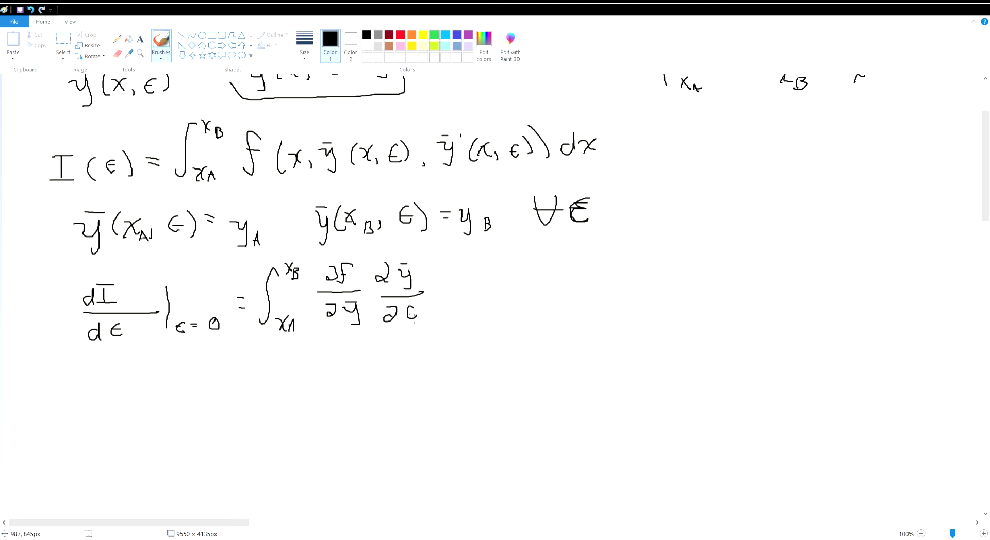
mouse_move(435, 284)
left_mouse_down()
mouse_move(435, 297)
mouse_move(444, 290)
left_mouse_up()
Write the second term ∂f/∂ȳ' · ∂ȳ'/∂ε and enclose the integrand in brackets
mouse_move(484, 265)
left_mouse_down()
mouse_move(491, 280)
mouse_move(509, 259)
left_mouse_up()
mouse_move(493, 269)
left_mouse_down()
mouse_move(504, 268)
mouse_move(509, 286)
mouse_move(490, 313)
mouse_move(512, 305)
mouse_move(506, 323)
left_mouse_up()
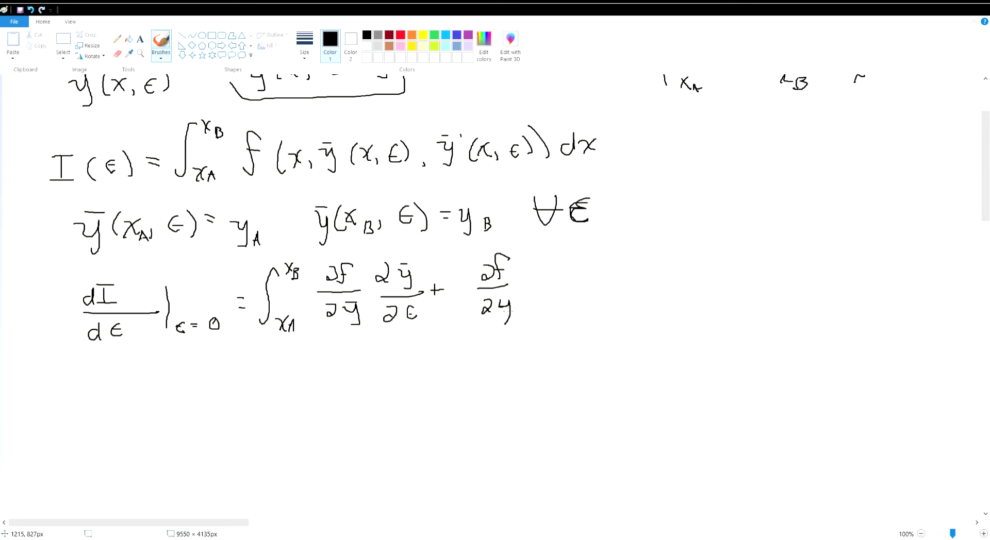
mouse_move(530, 256)
left_mouse_down()
mouse_move(540, 263)
mouse_move(528, 273)
mouse_move(553, 267)
left_mouse_up()
left_click_drag(555, 259, 564, 281)
mouse_move(539, 298)
left_mouse_down()
mouse_move(549, 300)
mouse_move(546, 313)
mouse_move(625, 292)
mouse_move(614, 296)
left_mouse_up()
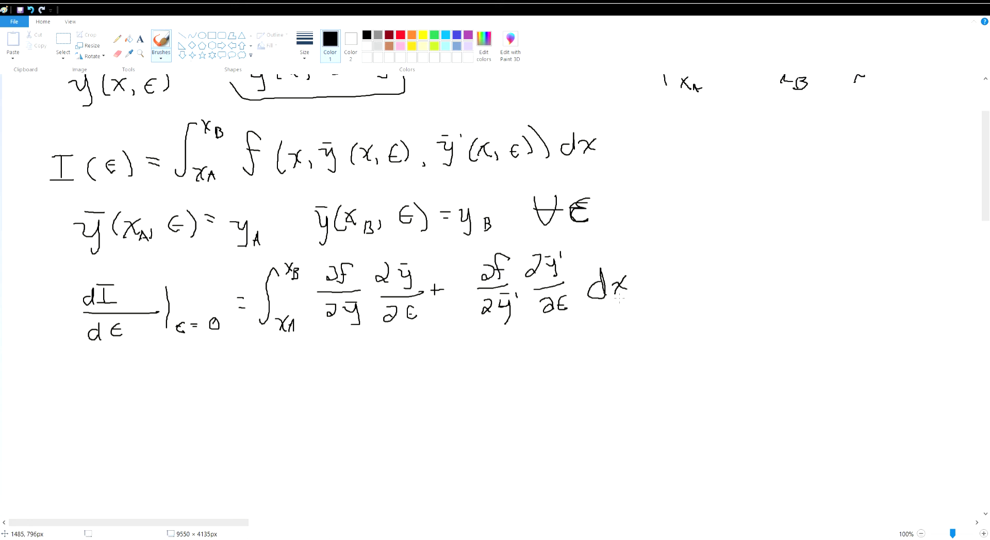
left_click_drag(324, 262, 313, 327)
mouse_move(569, 244)
left_mouse_down()
mouse_move(586, 291)
mouse_move(579, 323)
left_mouse_up()
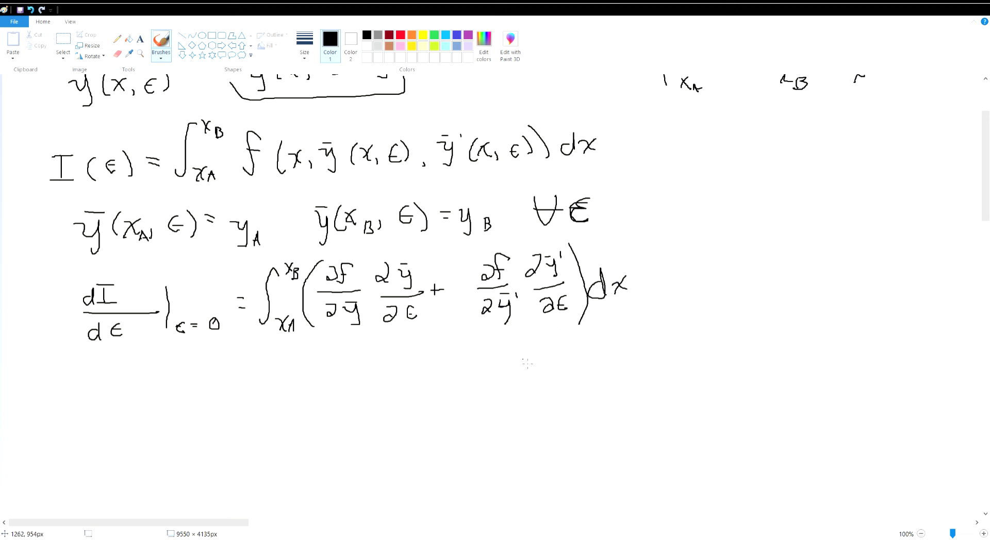
Write u = ∂f/∂ȳ' and dv = ∂ȳ'/∂ε to the right of the derivative equation
scroll(988, 234, "down", 3)
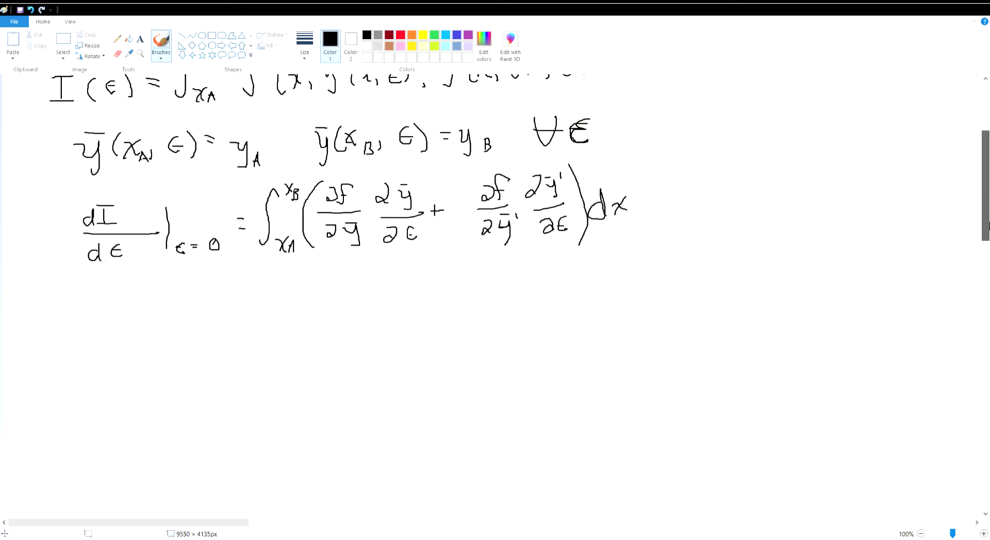
scroll(988, 227, "down", 1)
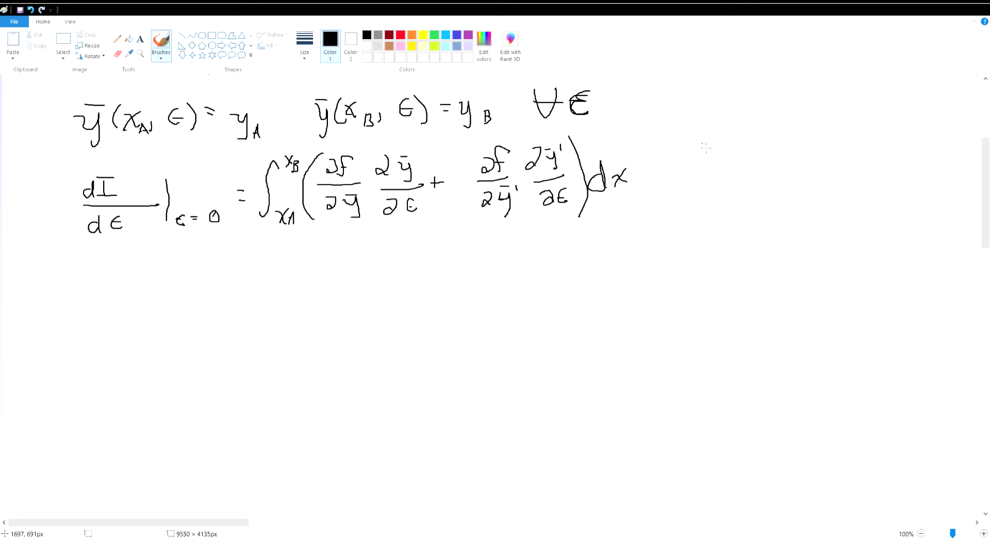
left_click_drag(683, 136, 705, 152)
mouse_move(707, 134)
left_mouse_down()
mouse_move(751, 107)
mouse_move(753, 121)
mouse_move(739, 112)
mouse_move(772, 124)
mouse_move(772, 102)
mouse_move(776, 118)
mouse_move(757, 157)
left_mouse_up()
mouse_move(761, 157)
left_mouse_down()
mouse_move(773, 162)
mouse_move(775, 179)
left_mouse_up()
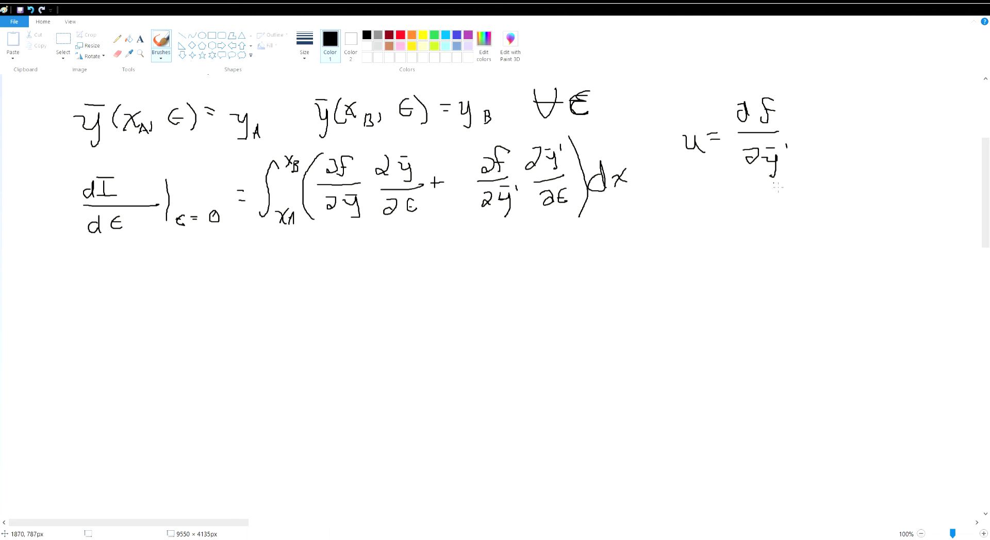
mouse_move(706, 212)
left_mouse_down()
mouse_move(704, 228)
mouse_move(785, 204)
mouse_move(781, 196)
left_mouse_up()
left_click_drag(796, 192, 807, 192)
mouse_move(807, 193)
left_mouse_down()
mouse_move(802, 209)
mouse_move(809, 186)
left_mouse_up()
left_click_drag(773, 218, 827, 217)
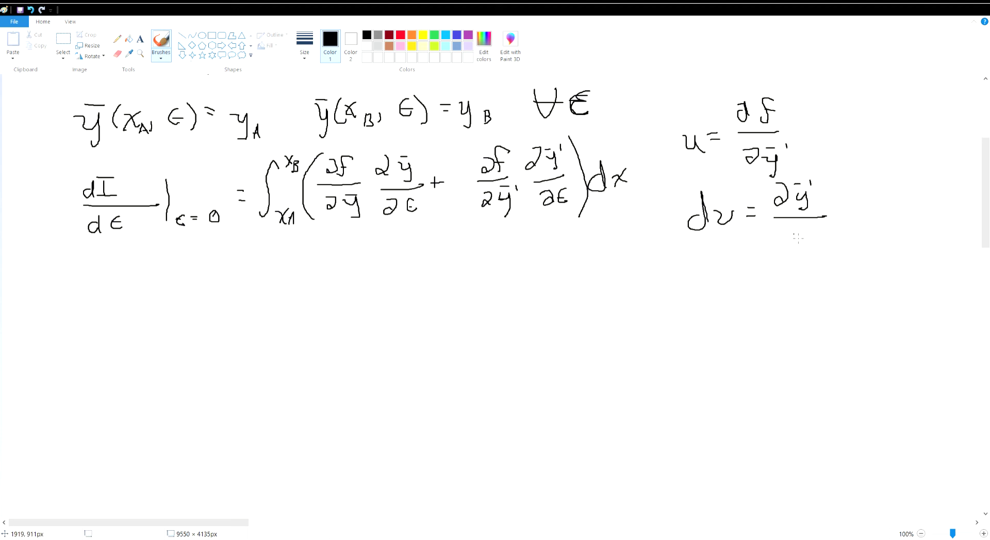
mouse_move(791, 229)
left_mouse_down()
mouse_move(784, 246)
mouse_move(779, 237)
mouse_move(809, 241)
left_mouse_up()
Write du = d/dx(∂f/∂ȳ') dx and v = ∂ȳ/∂ε below them
mouse_move(686, 278)
left_mouse_down()
mouse_move(684, 270)
mouse_move(695, 295)
mouse_move(724, 288)
mouse_move(778, 257)
mouse_move(762, 292)
mouse_move(779, 291)
left_mouse_up()
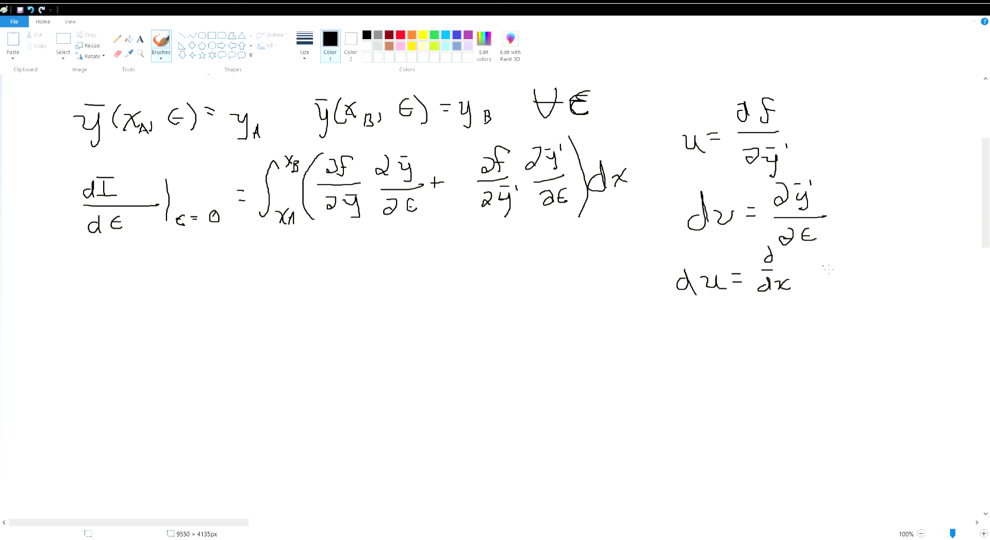
mouse_move(810, 256)
left_mouse_down()
mouse_move(808, 267)
mouse_move(824, 253)
mouse_move(833, 273)
mouse_move(820, 299)
mouse_move(831, 303)
mouse_move(833, 285)
left_mouse_up()
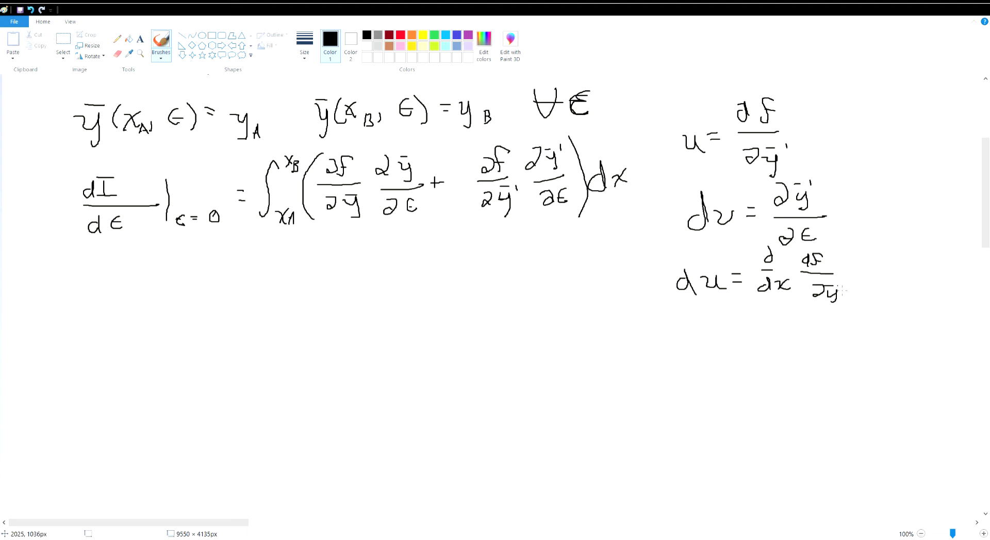
left_click_drag(799, 249, 805, 256)
mouse_move(867, 270)
left_mouse_down()
mouse_move(868, 259)
mouse_move(871, 282)
mouse_move(889, 279)
mouse_move(874, 281)
left_mouse_up()
mouse_move(703, 322)
left_mouse_down()
mouse_move(715, 345)
mouse_move(730, 325)
left_mouse_up()
mouse_move(768, 310)
left_mouse_down()
mouse_move(792, 320)
mouse_move(800, 337)
mouse_move(790, 315)
mouse_move(825, 341)
mouse_move(786, 365)
mouse_move(813, 359)
left_mouse_up()
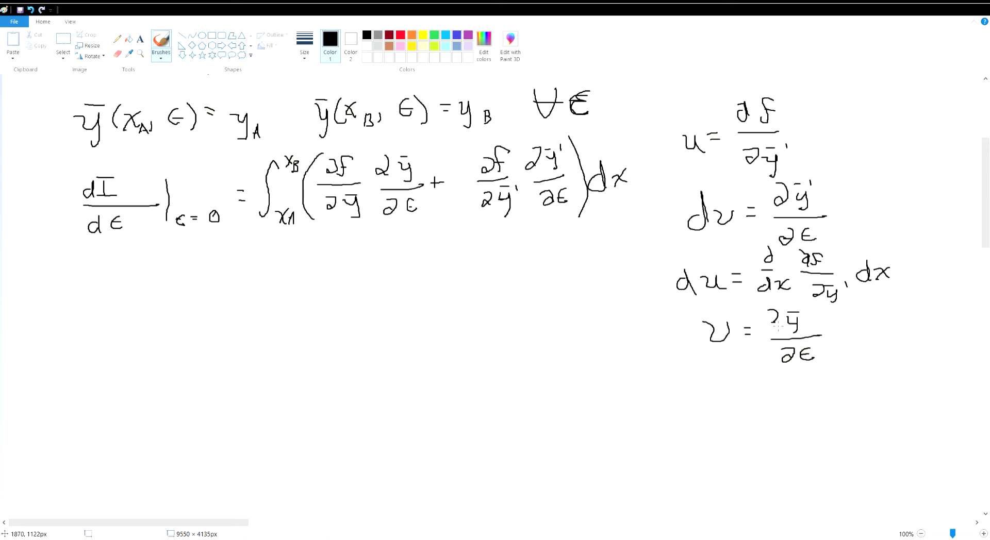